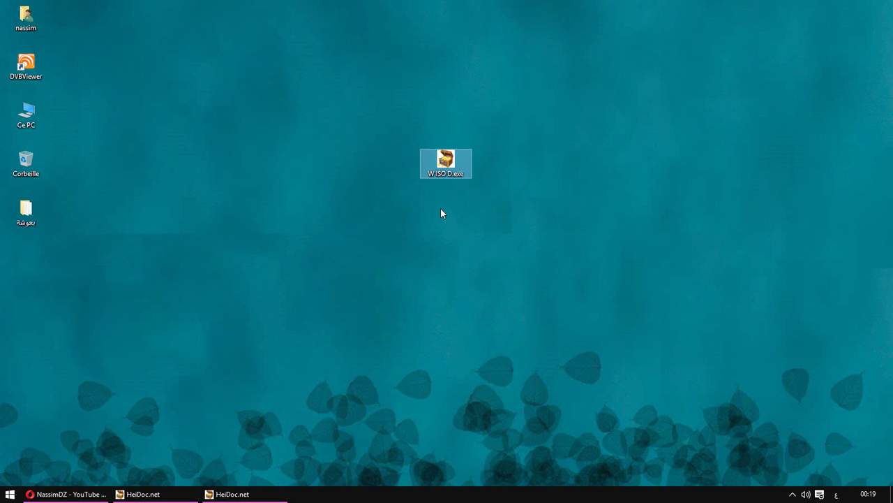
# - Launch W ISO D.exe from the desktop and allow it to run despite the unverified publisher
pyautogui.doubleClick(442, 164)
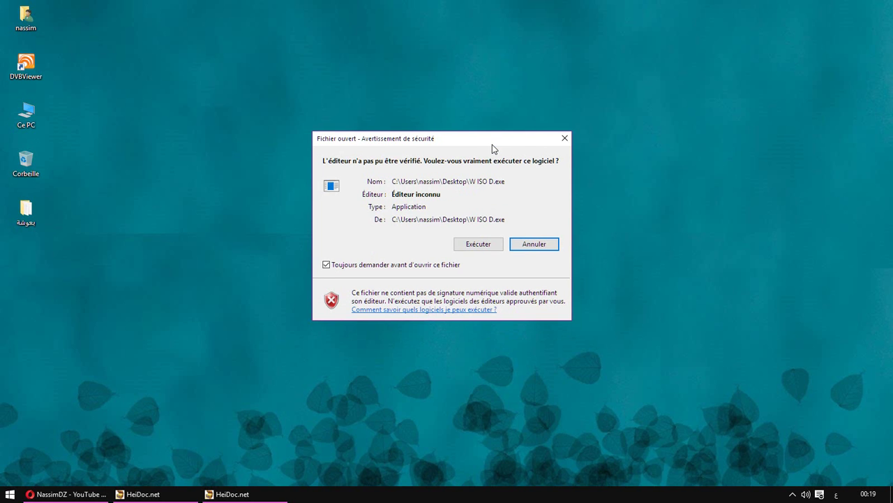
pyautogui.moveTo(490, 140)
pyautogui.mouseDown()
pyautogui.moveTo(479, 172)
pyautogui.moveTo(497, 145)
pyautogui.mouseUp()
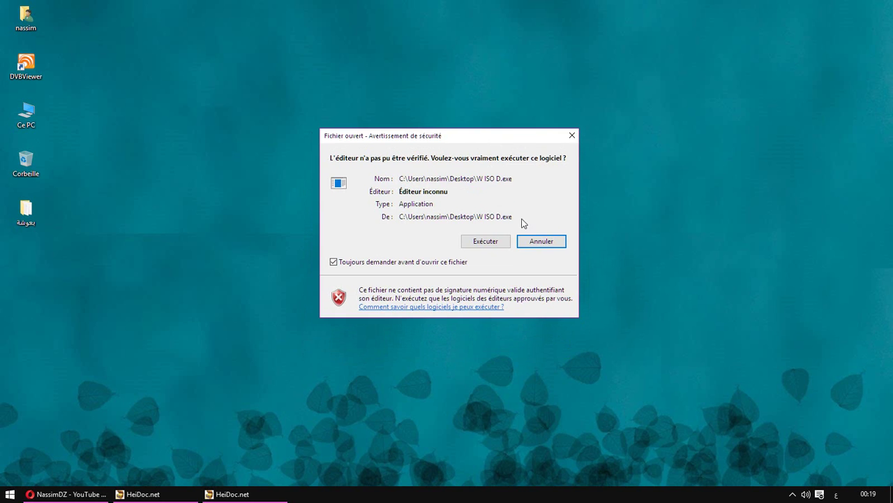
pyautogui.click(486, 241)
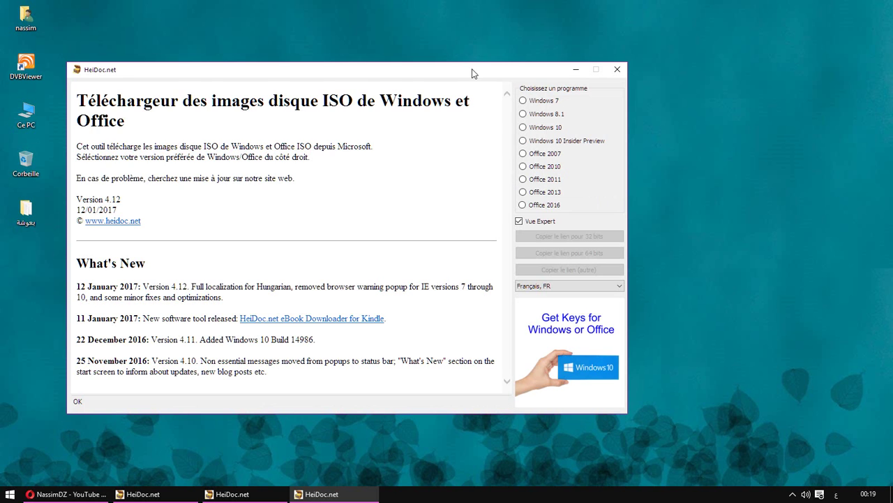
pyautogui.moveTo(472, 73); pyautogui.dragTo(539, 64)
# - Change the downloader's interface language to Arabic
pyautogui.click(657, 279)
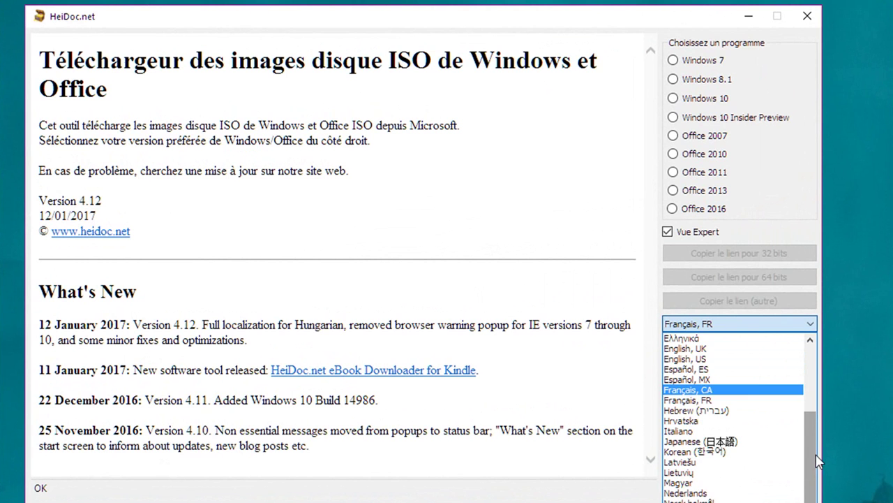
pyautogui.moveTo(818, 460); pyautogui.dragTo(816, 377)
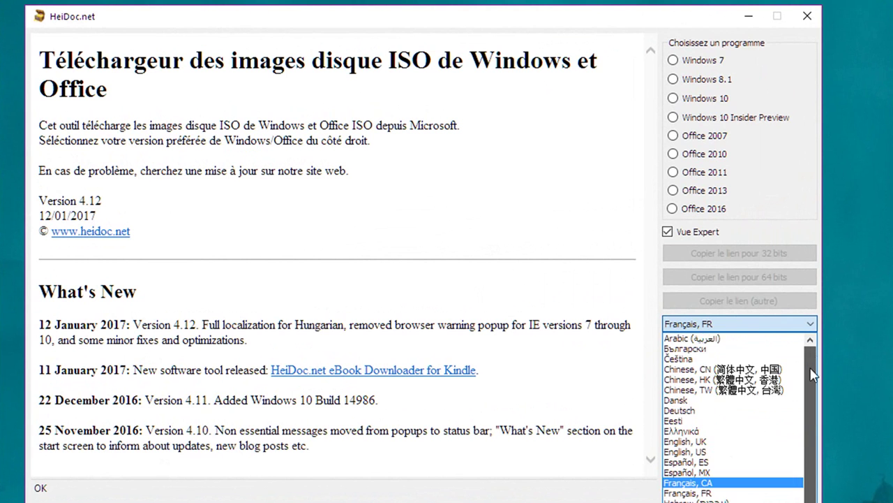
pyautogui.click(768, 339)
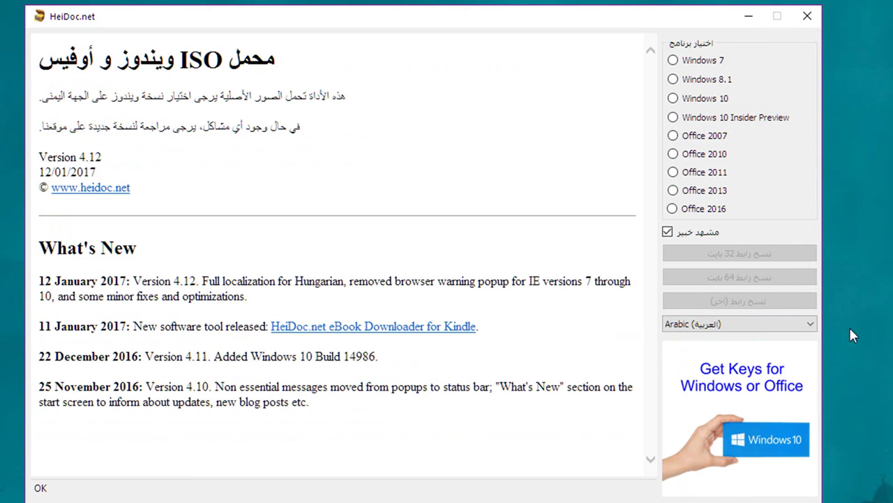
pyautogui.moveTo(369, 425); pyautogui.dragTo(155, 217)
pyautogui.click(273, 191)
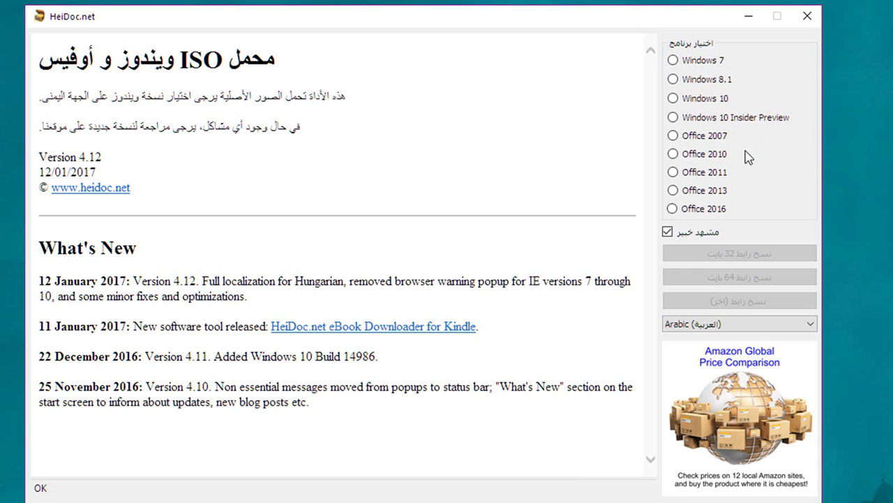
# - Choose Windows 10 as the program and confirm the Windows 10 Home/Pro edition under Redstone 1 - July 2016
pyautogui.click(676, 99)
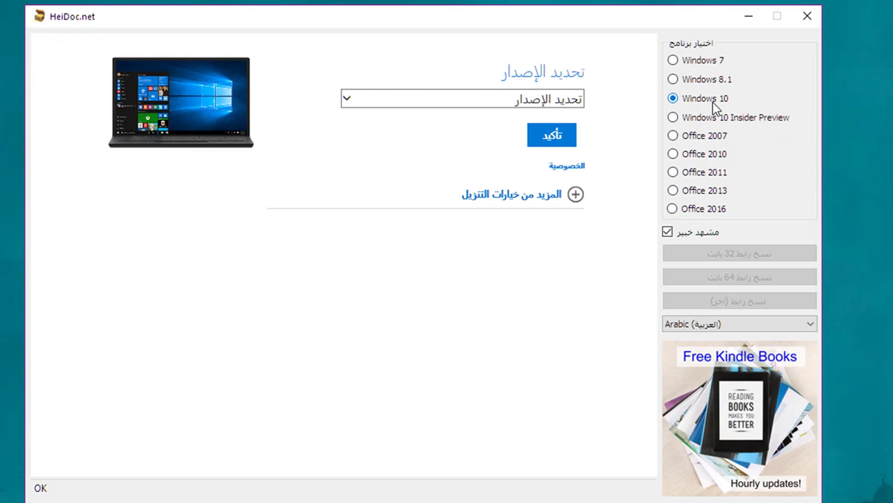
pyautogui.click(505, 100)
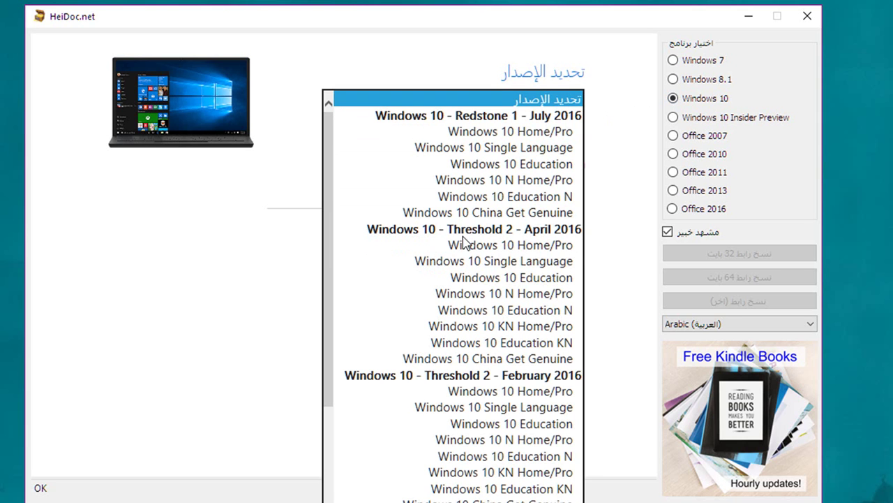
pyautogui.scroll(-4, 466, 245)
pyautogui.scroll(-1, 466, 245)
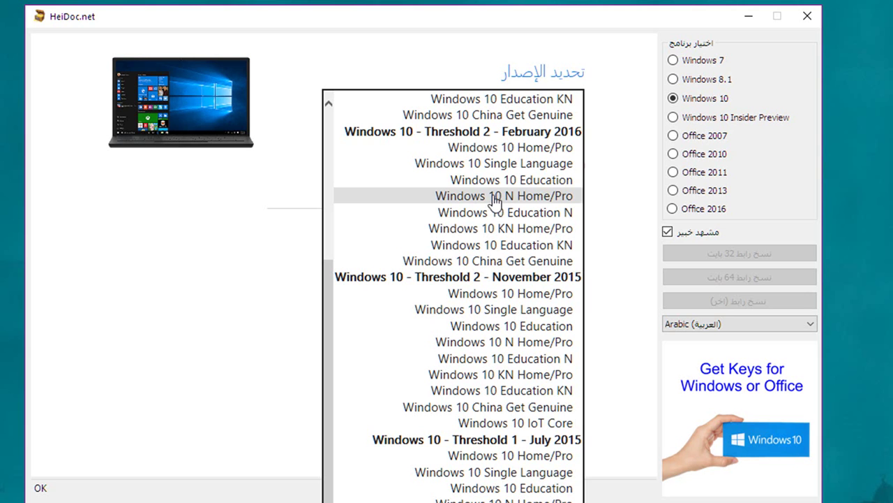
pyautogui.moveTo(325, 333); pyautogui.dragTo(339, 120)
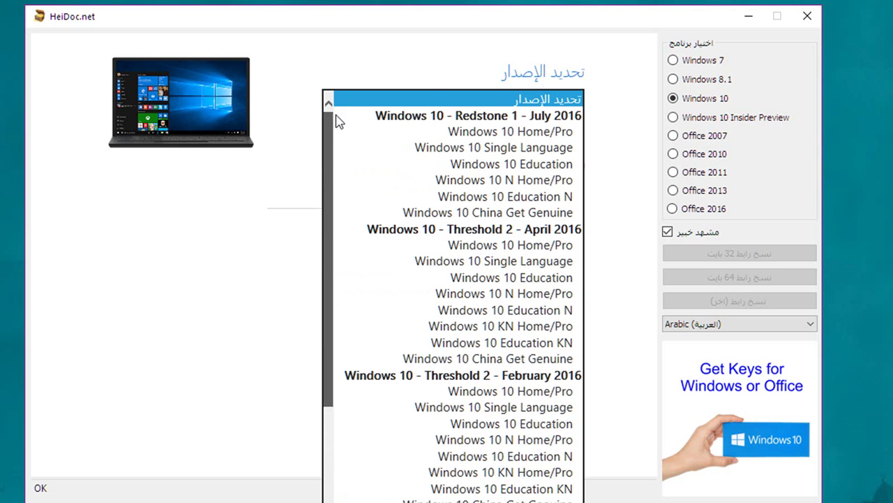
pyautogui.click(523, 134)
pyautogui.click(549, 152)
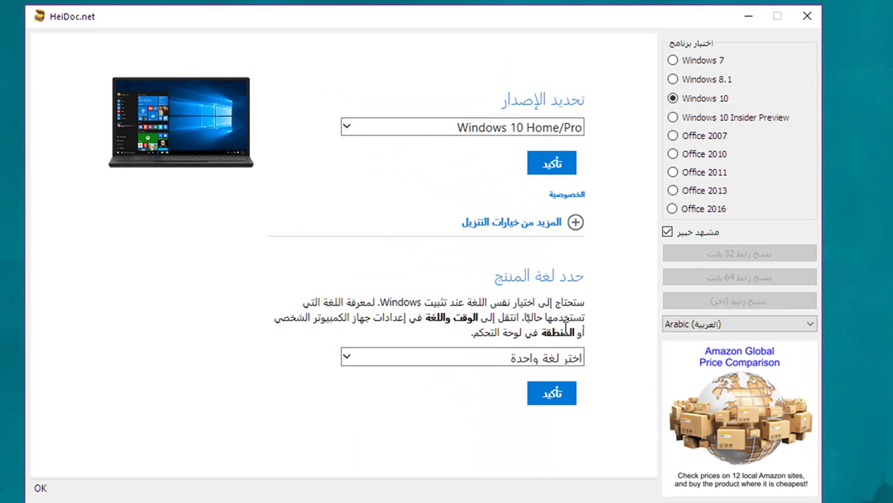
# - Select Arabic (العربية) as the Windows 10 product language and confirm it to generate the download links
pyautogui.click(487, 358)
pyautogui.scroll(-3, 481, 272)
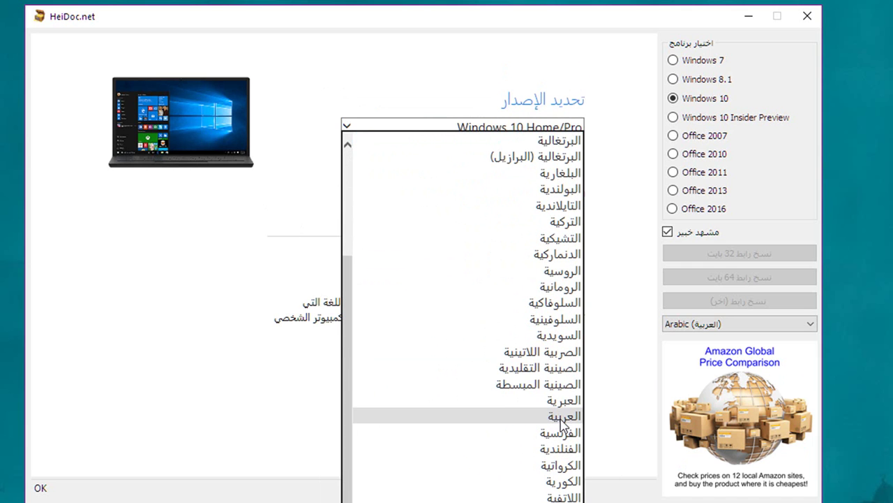
pyautogui.click(561, 417)
pyautogui.click(559, 396)
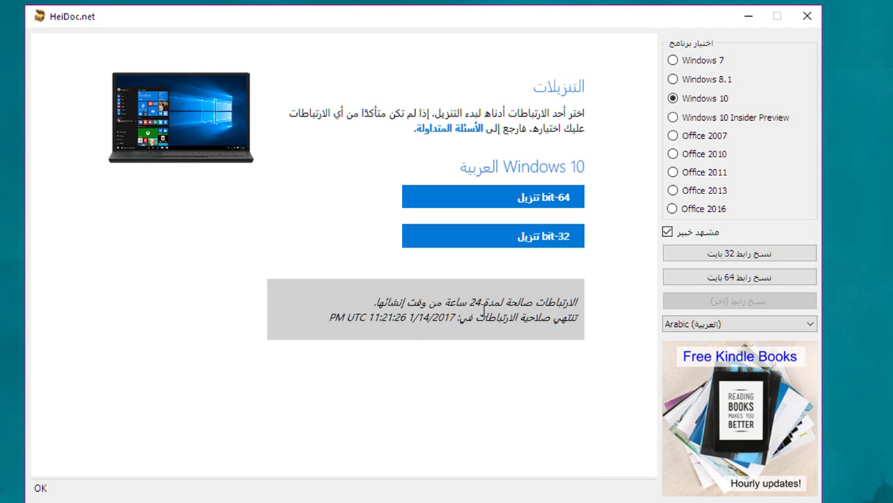
# - Examine the validity period of the download links in the note below them
pyautogui.moveTo(487, 301); pyautogui.dragTo(442, 302)
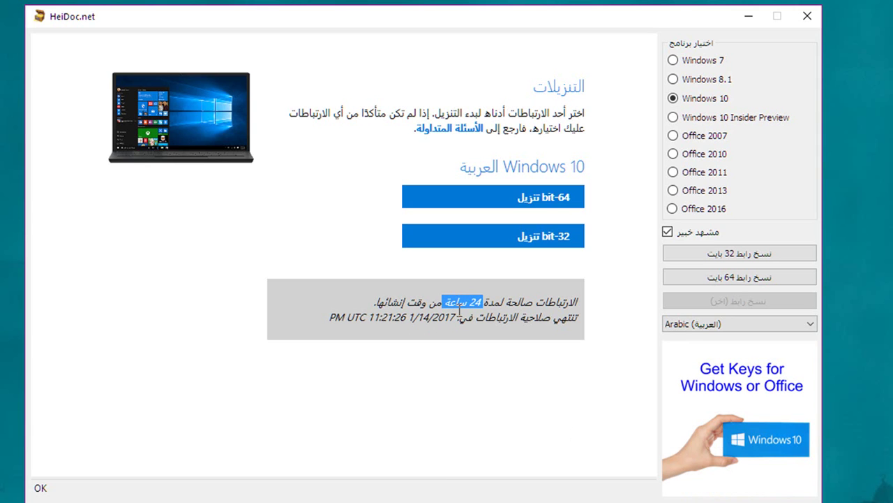
pyautogui.click(479, 300)
pyautogui.moveTo(483, 303); pyautogui.dragTo(453, 305)
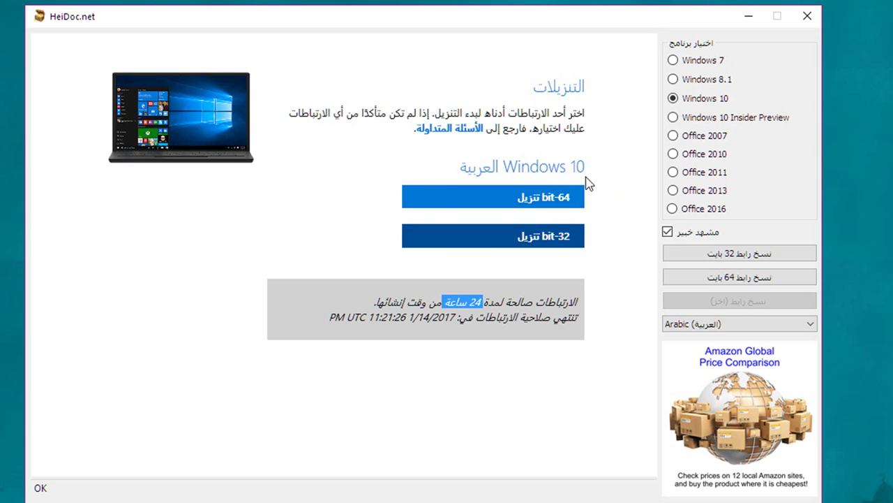
pyautogui.click(617, 271)
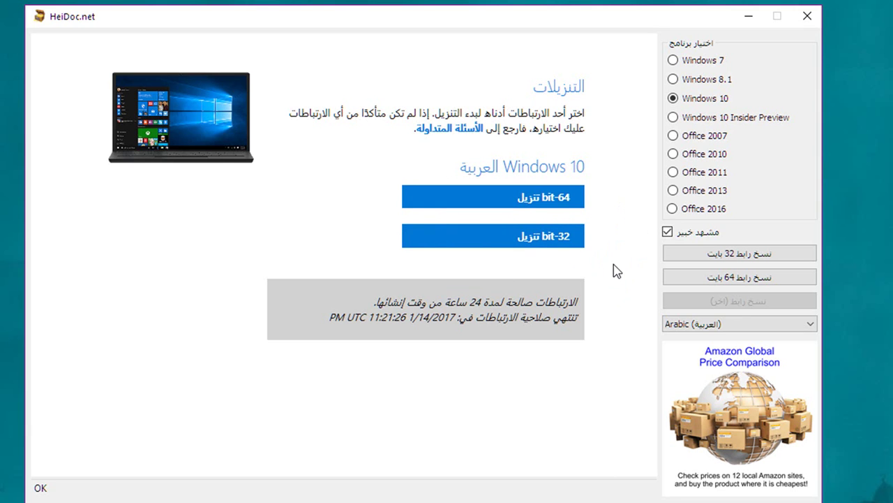
# - Start the 32-bit Arabic Windows 10 download, saving Win10_1607_Arabic_x32.iso in the Downloads folder
pyautogui.click(553, 239)
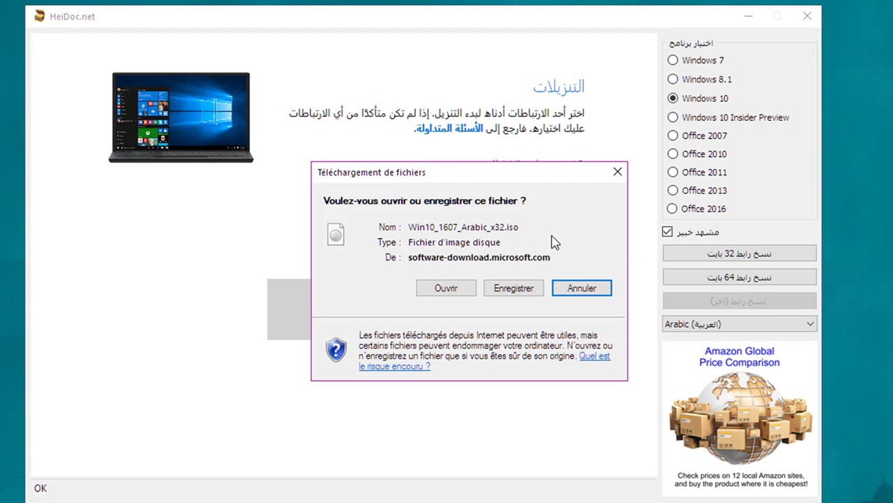
pyautogui.moveTo(546, 159); pyautogui.dragTo(525, 194)
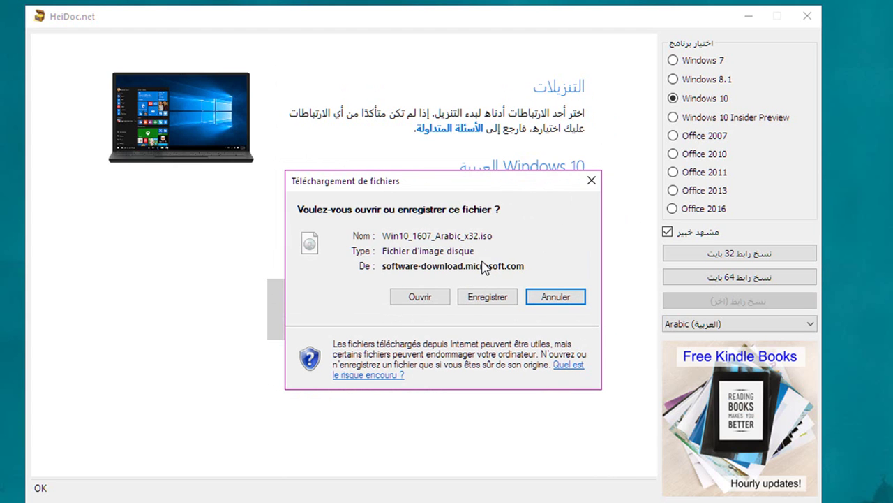
pyautogui.click(496, 300)
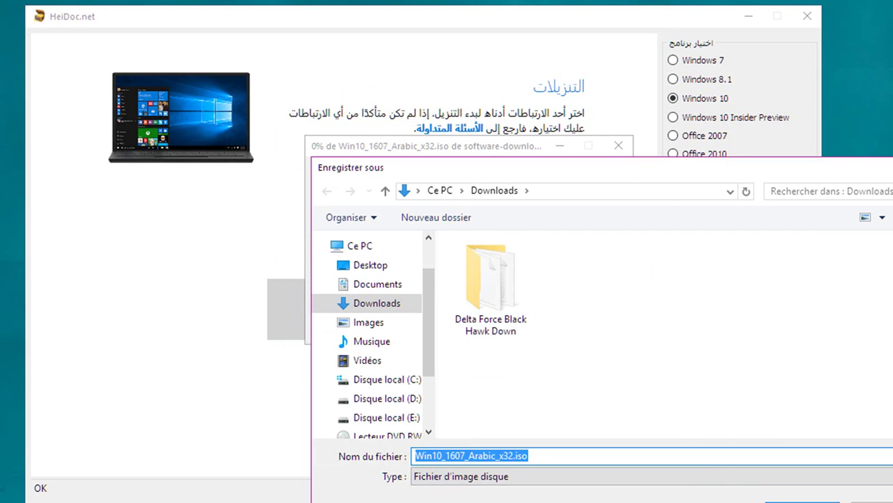
pyautogui.press('Return')
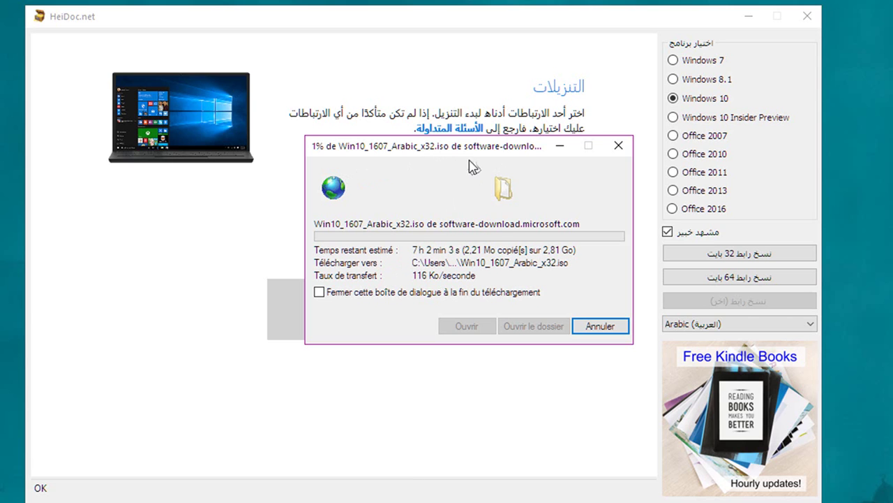
# - Cancel the running download of the 32-bit Windows 10 image
pyautogui.moveTo(486, 149); pyautogui.dragTo(486, 212)
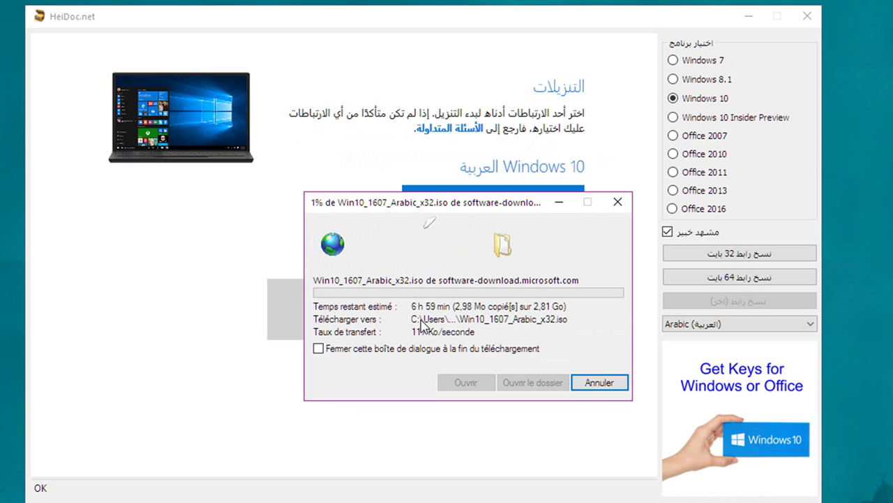
pyautogui.moveTo(507, 209); pyautogui.dragTo(493, 178)
pyautogui.click(588, 350)
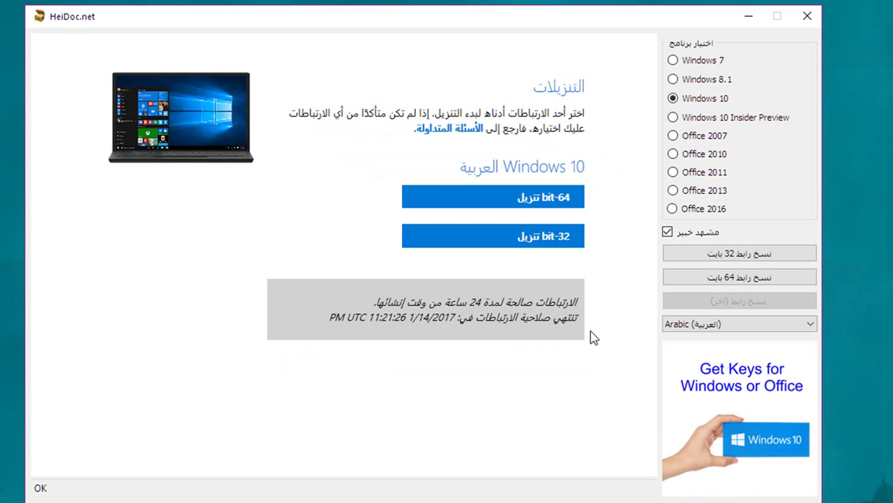
# - Choose Office 2016 as the program, with Word 2016 as the edition and Arabic as the product language
pyautogui.click(671, 207)
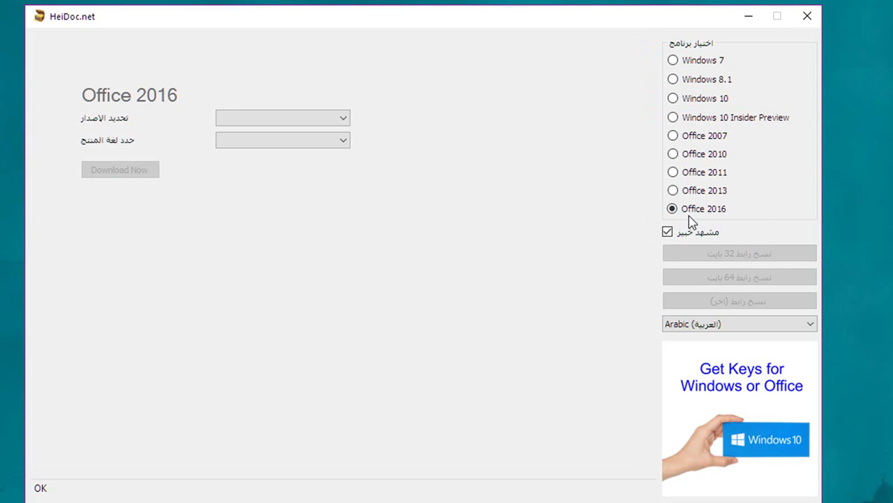
pyautogui.click(296, 119)
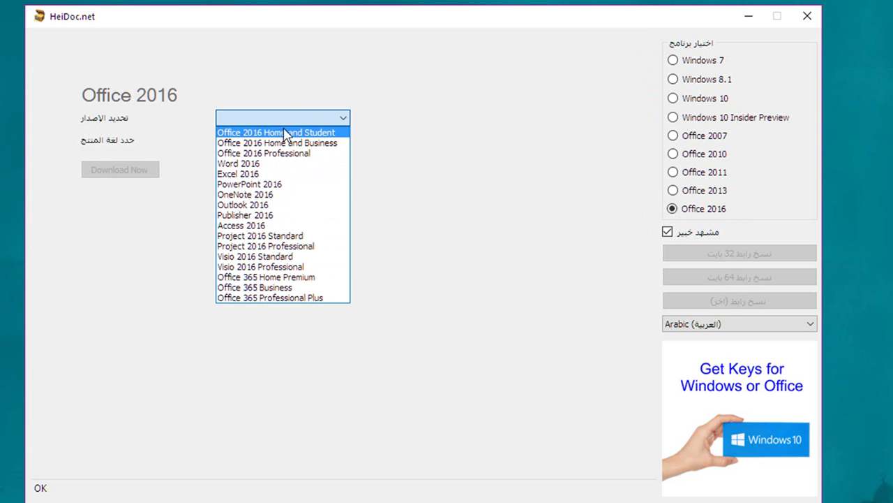
pyautogui.click(255, 165)
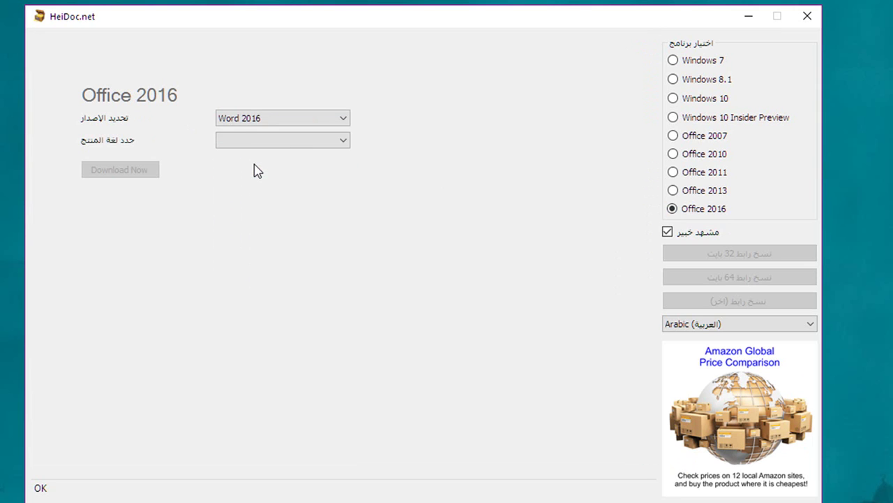
pyautogui.click(327, 146)
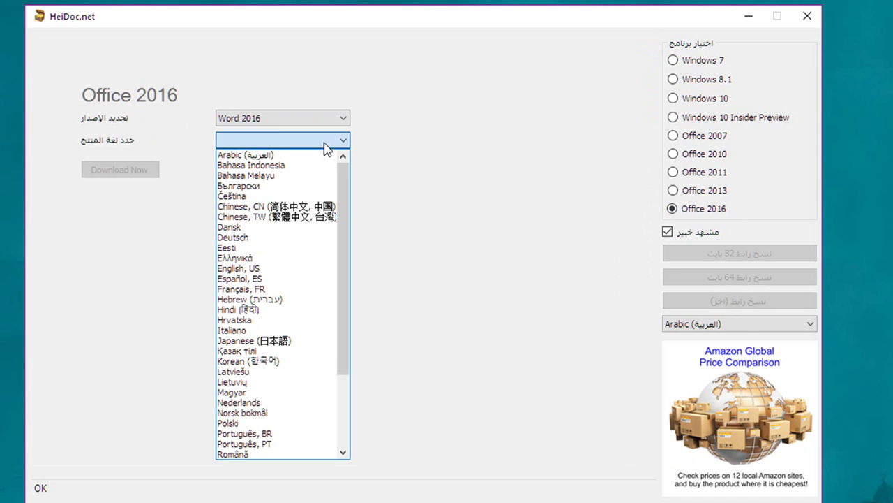
pyautogui.click(269, 159)
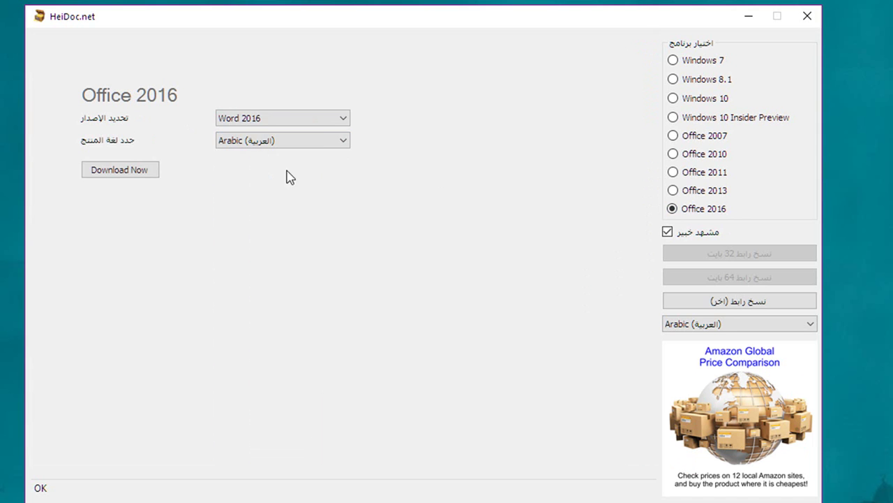
# - Start the Word 2016 image download, cancel it in the browser and return to the HeiDoc.net downloader
pyautogui.click(130, 172)
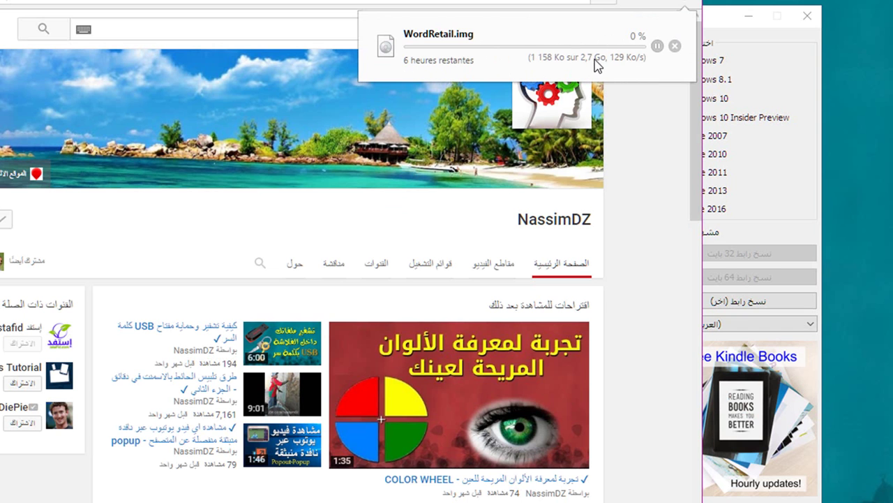
pyautogui.click(675, 46)
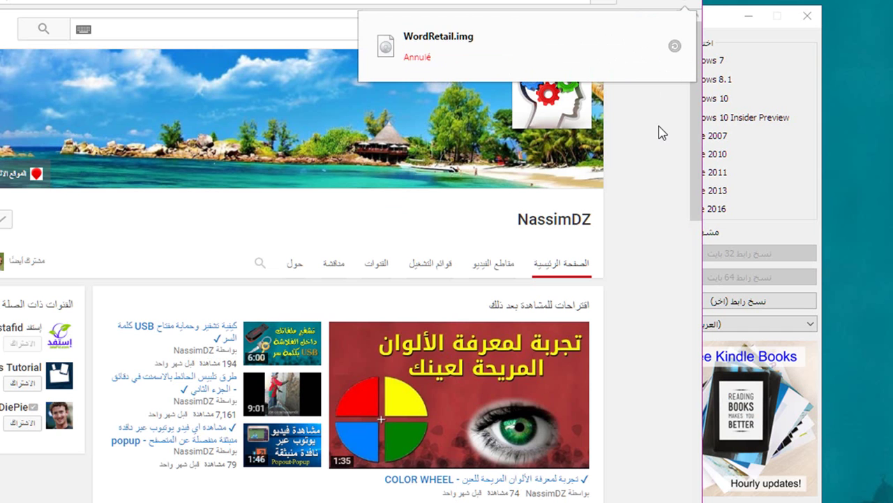
pyautogui.hotkey('alt', 'Tab')
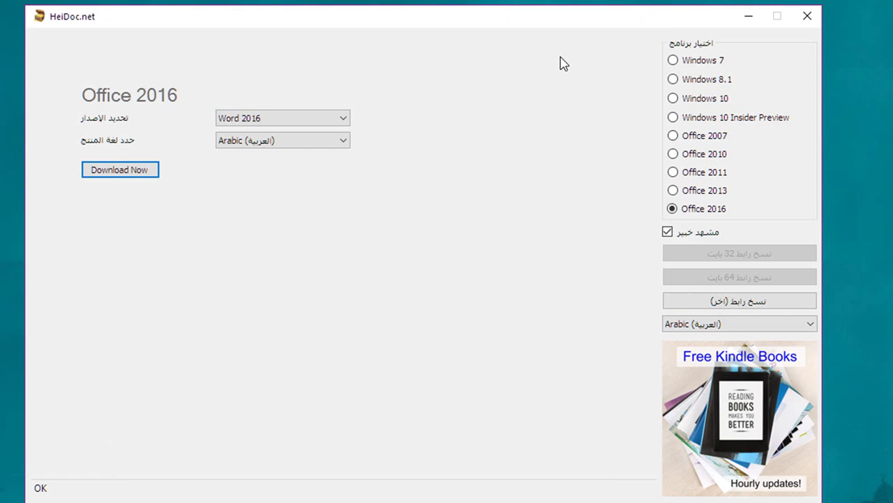
# - Minimize the HeiDoc.net downloader and switch to the YouTube channel page in Opera
pyautogui.moveTo(653, 140); pyautogui.dragTo(578, 13)
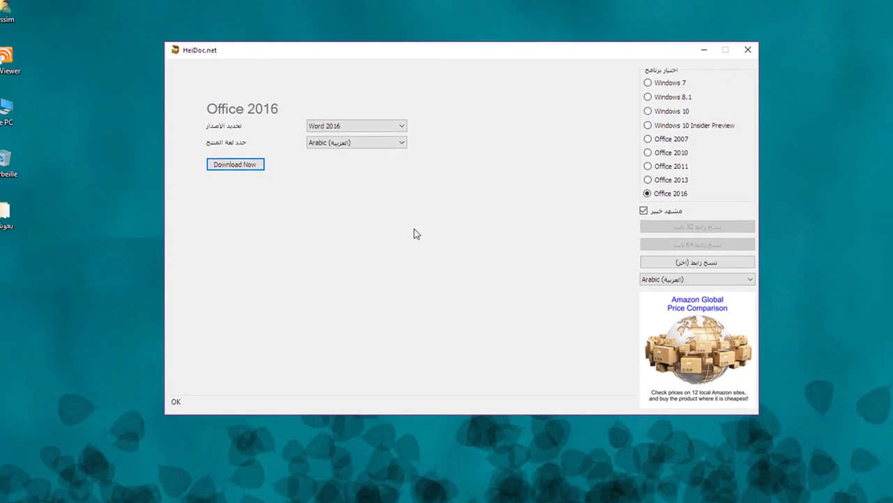
pyautogui.click(685, 61)
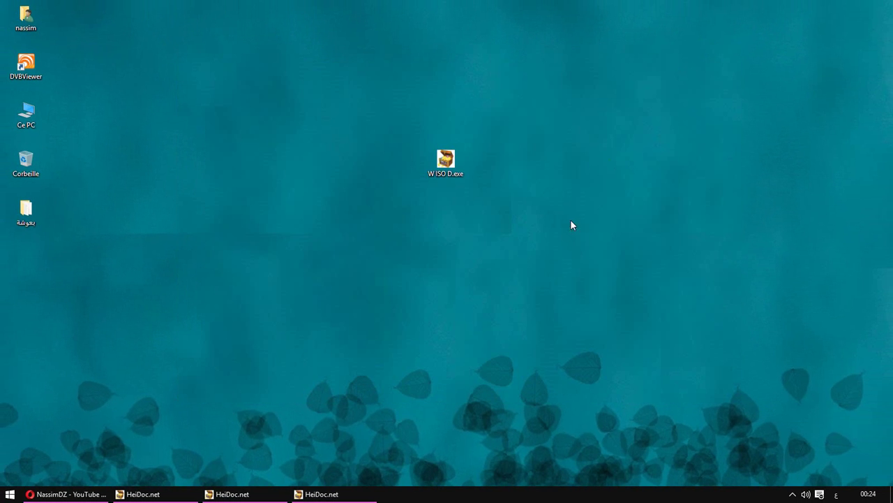
pyautogui.click(86, 495)
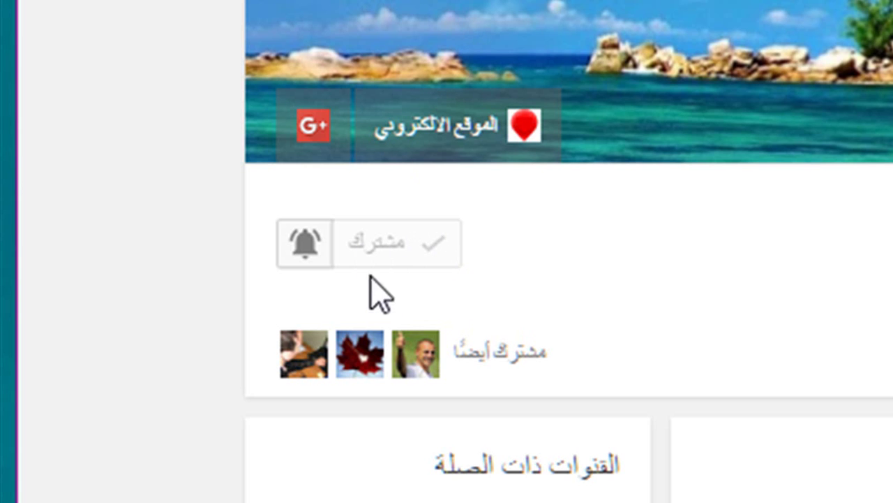
# - Unsubscribe from the channel and resubscribe with the option to send all its notifications saved
pyautogui.click(342, 243)
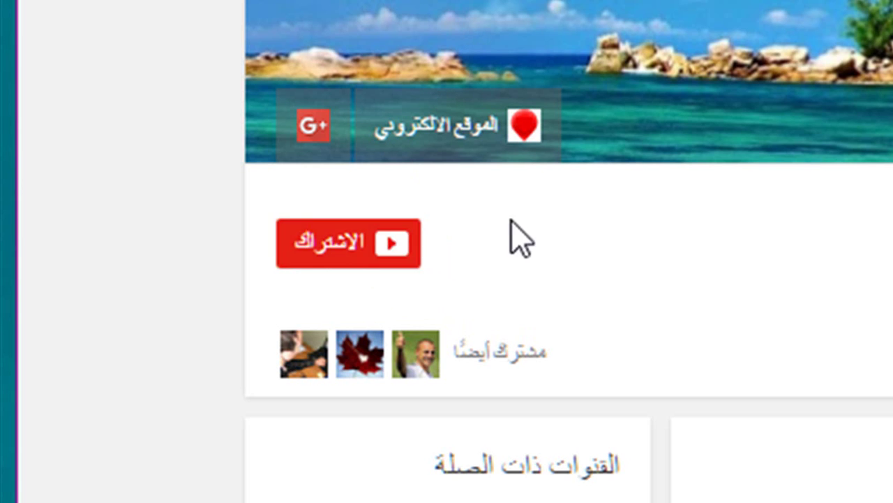
pyautogui.click(349, 240)
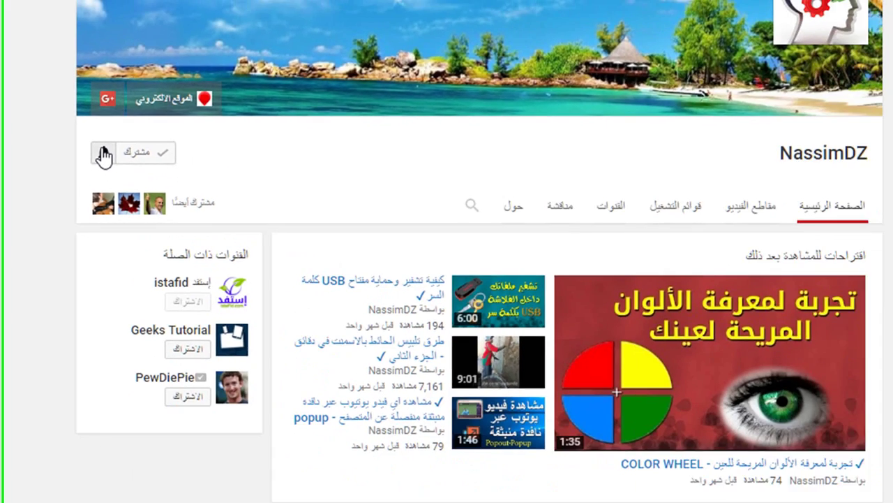
pyautogui.click(287, 243)
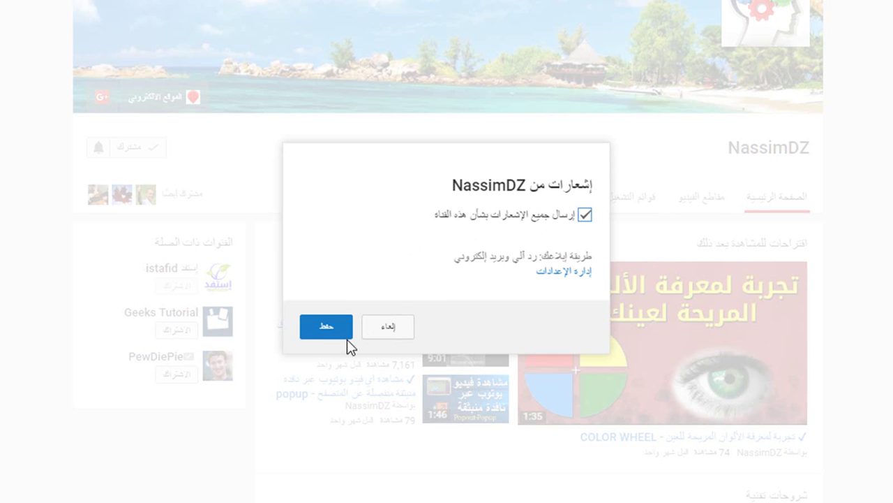
pyautogui.click(327, 328)
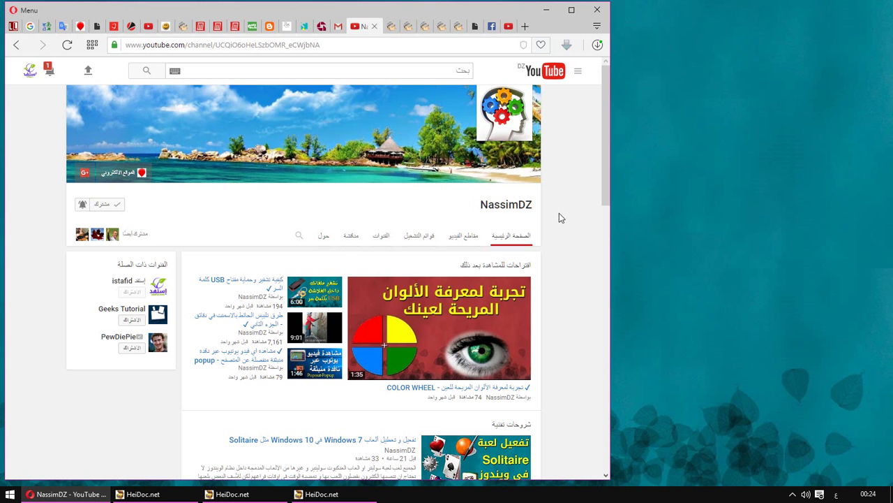
pyautogui.click(546, 10)
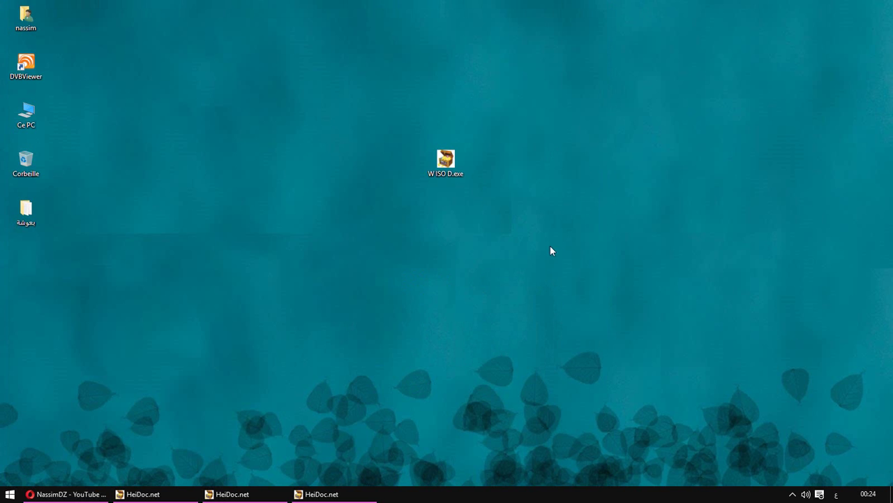